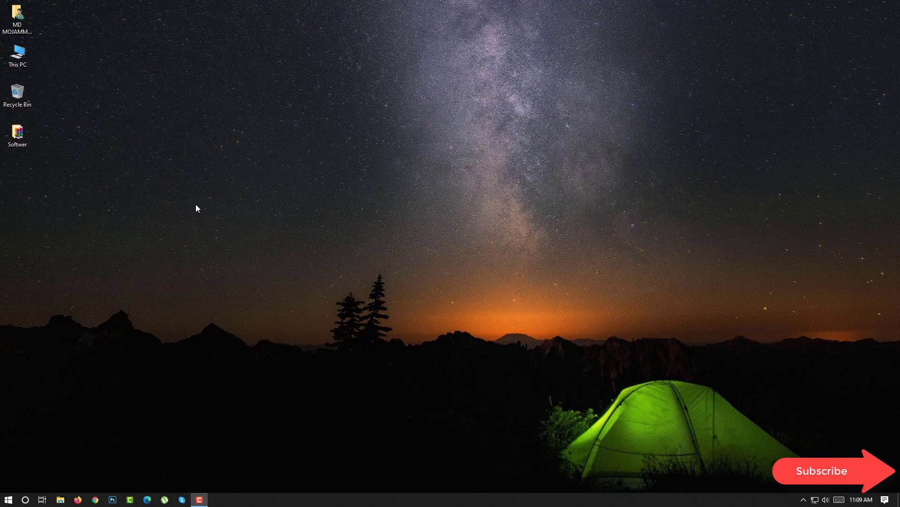
- In Google Chrome, search for "windwos 10" and open Microsoft's "Download Windows 10" result
click(95, 499)
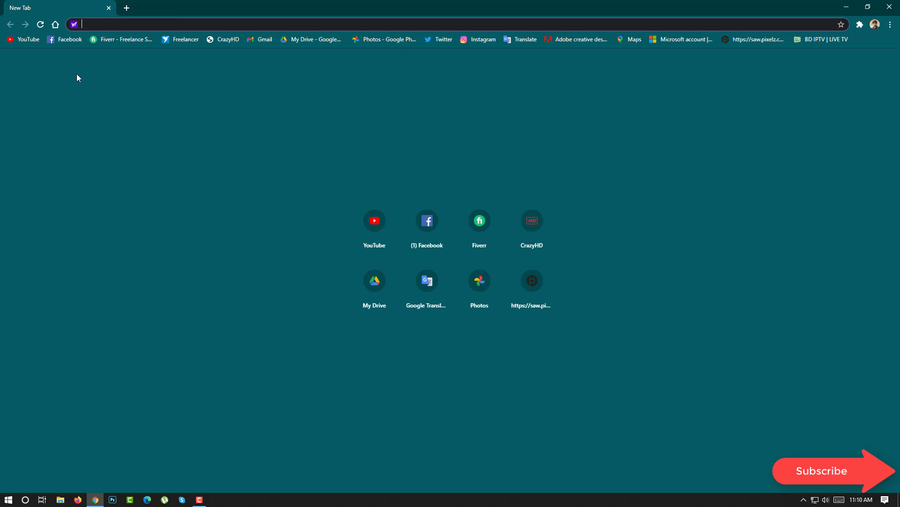
text(www.youtube.com)
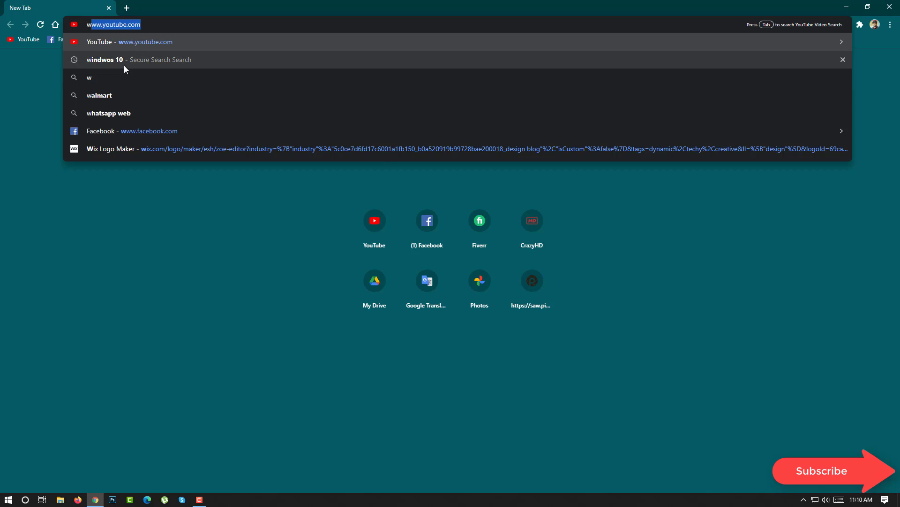
click(123, 65)
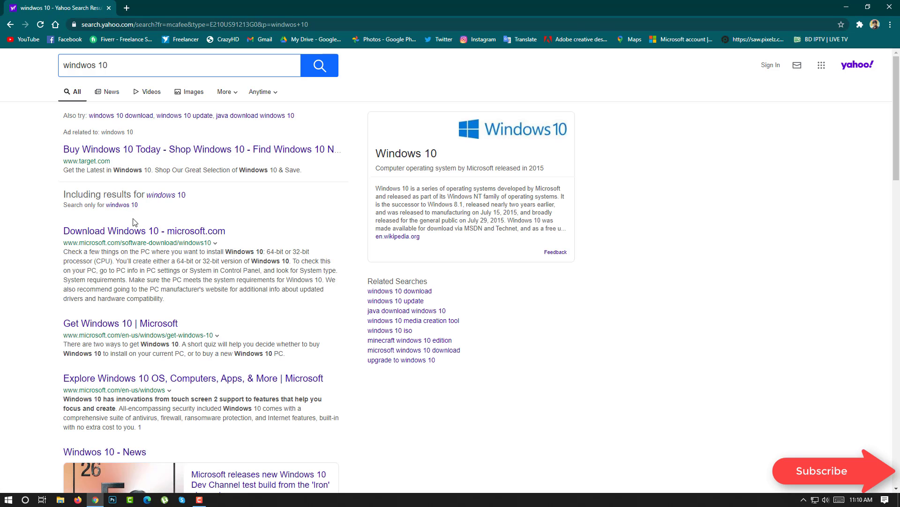
click(134, 232)
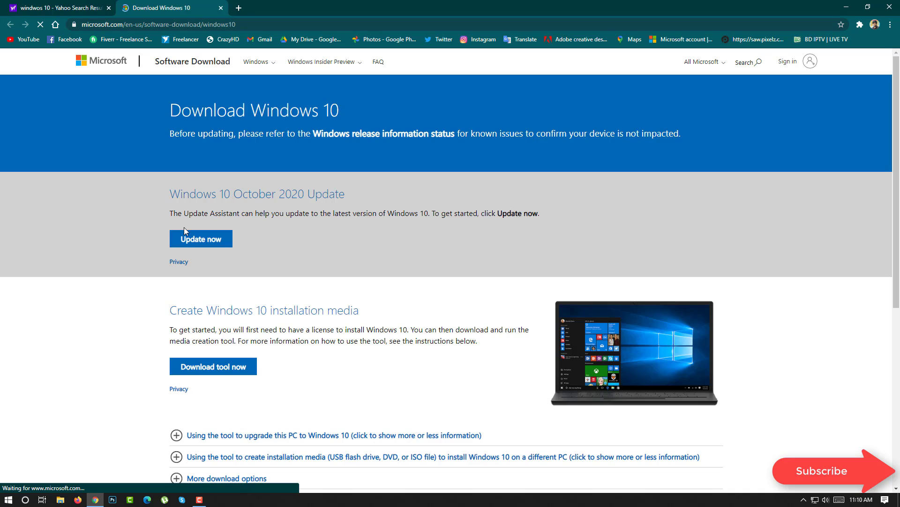
scroll(317, 272, down, 1)
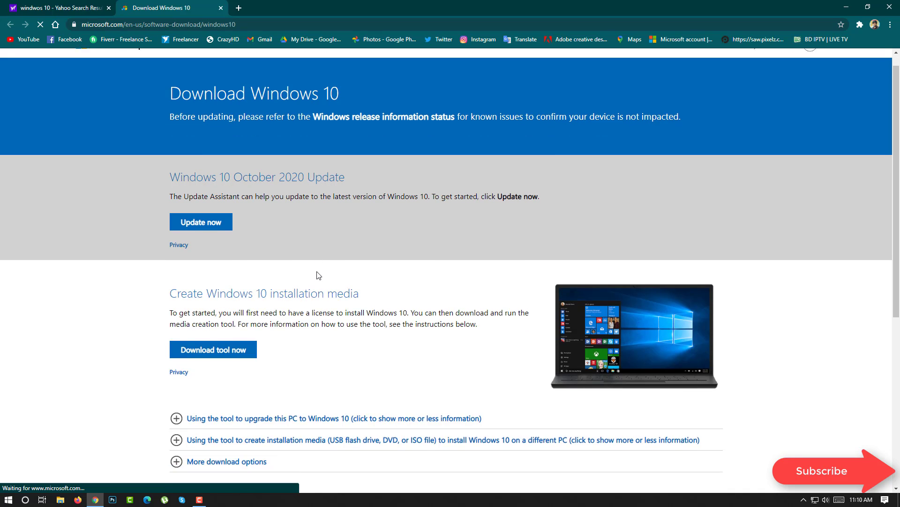
scroll(316, 256, up, 1)
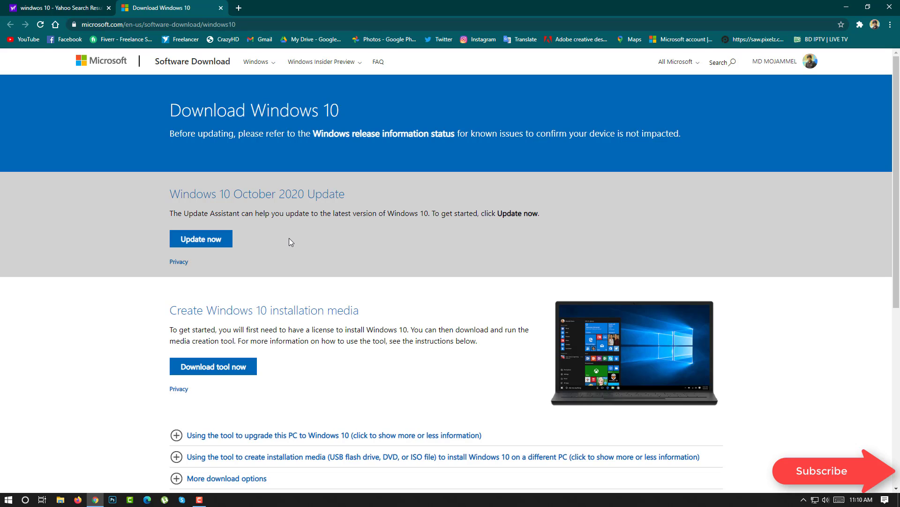
- Turn on device emulation in the developer tools and reload the Microsoft download page
key(F12)
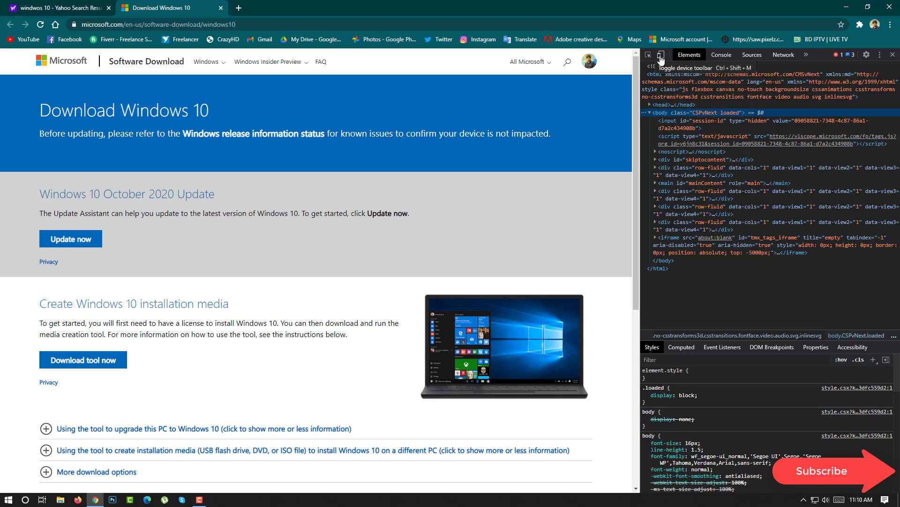
click(662, 57)
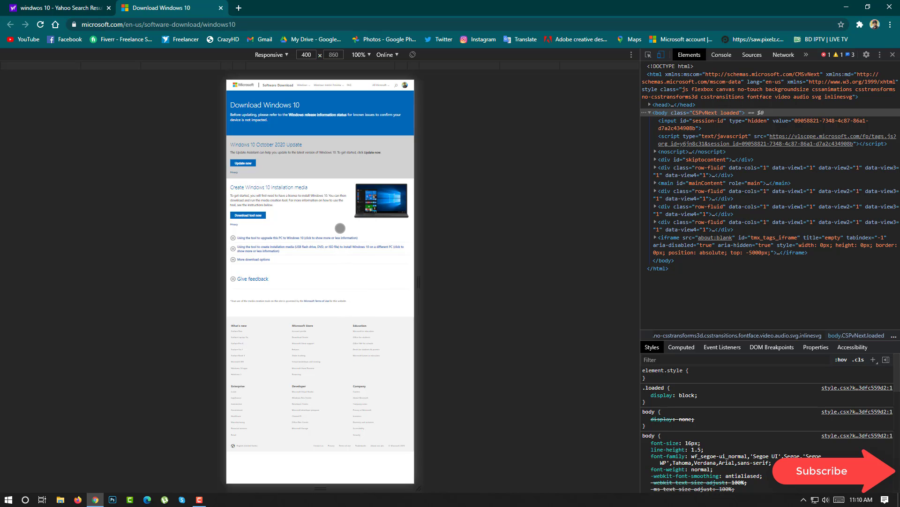
key(F5)
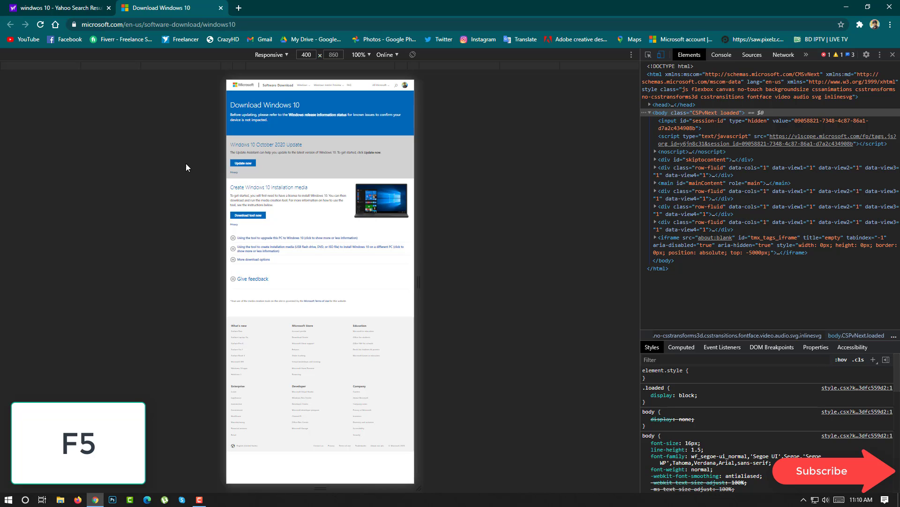
click(40, 27)
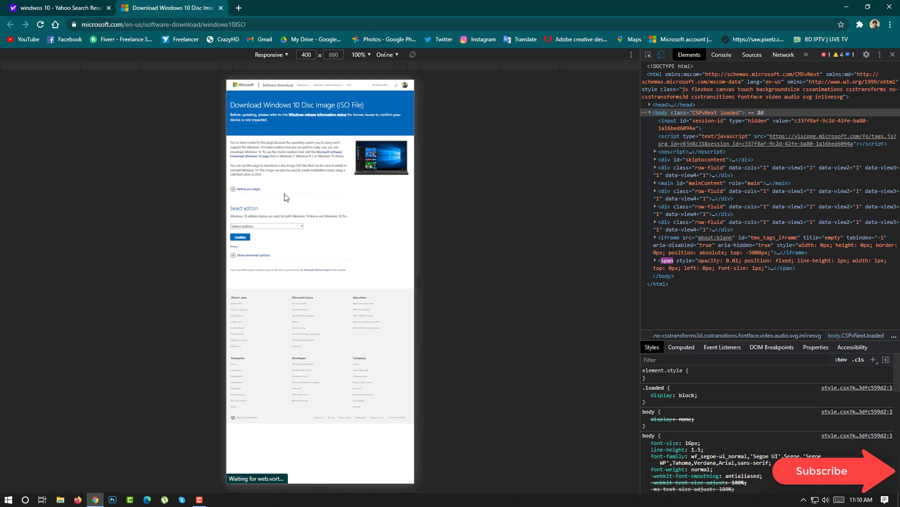
- Turn off device emulation and close the developer tools on the Windows 10 ISO page
click(661, 56)
key(F12)
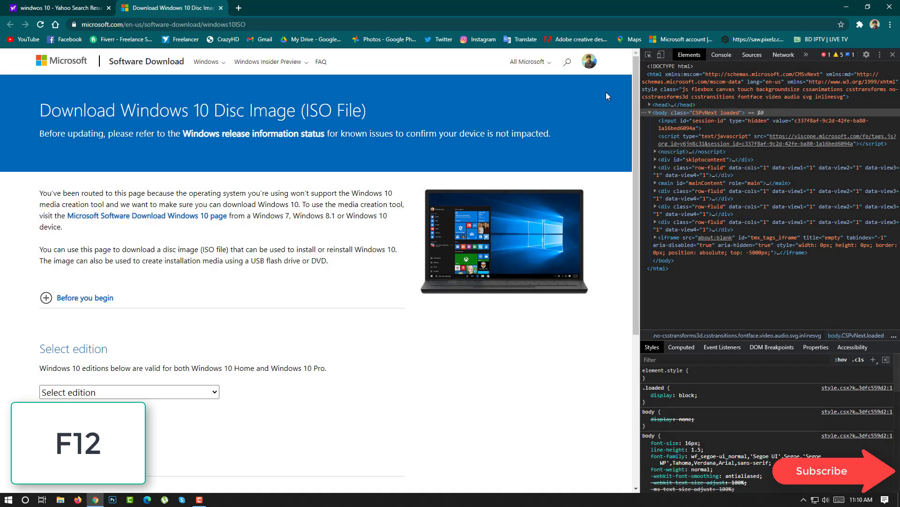
key(F12)
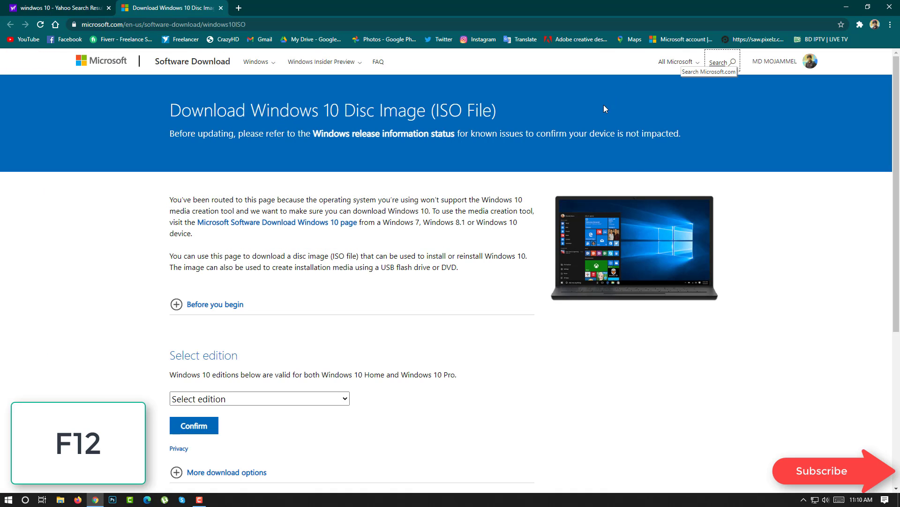
- Choose Windows 10 as the edition on the disc image page and confirm it
scroll(305, 248, down, 2)
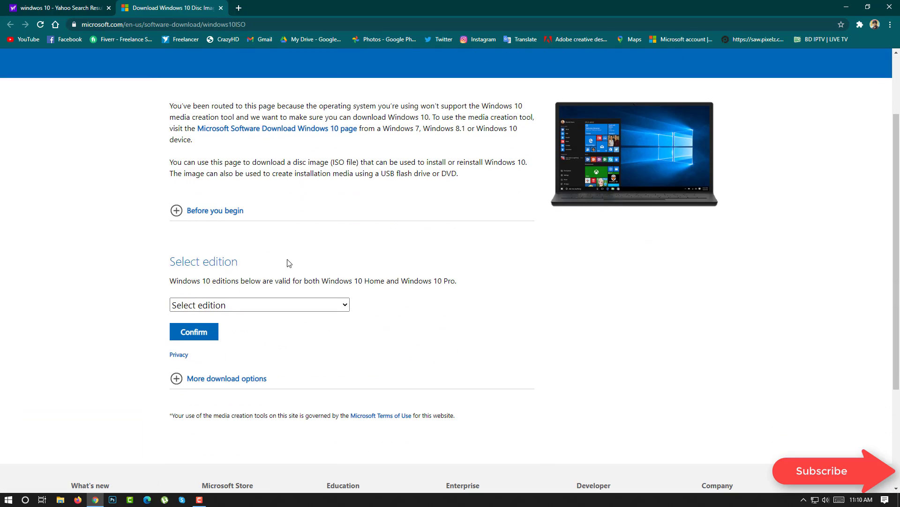
click(286, 307)
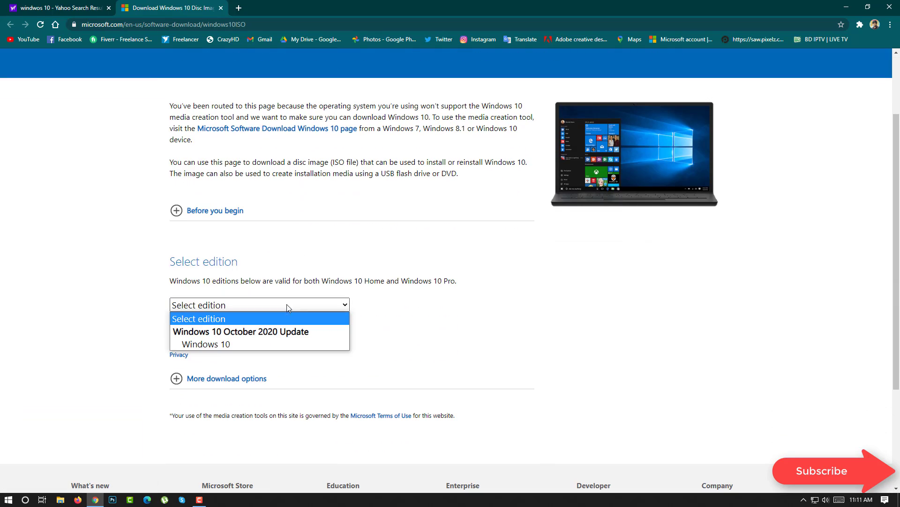
click(226, 344)
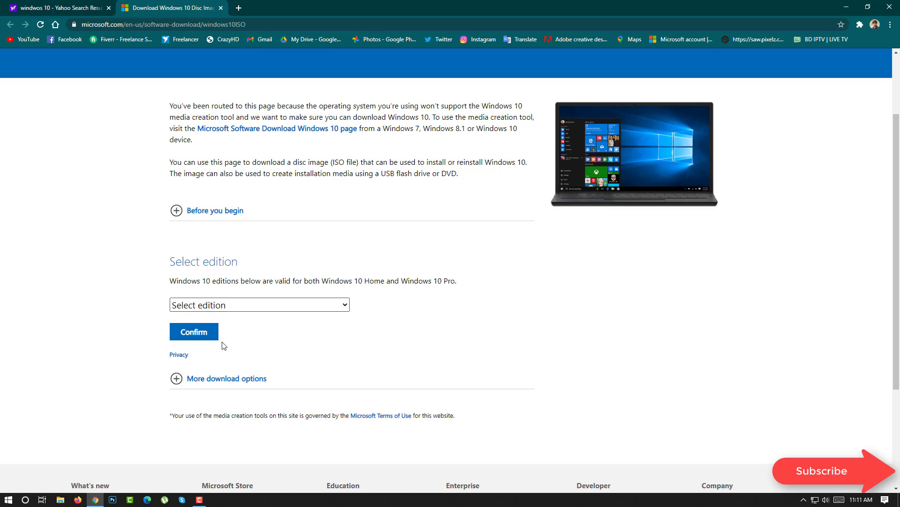
click(197, 332)
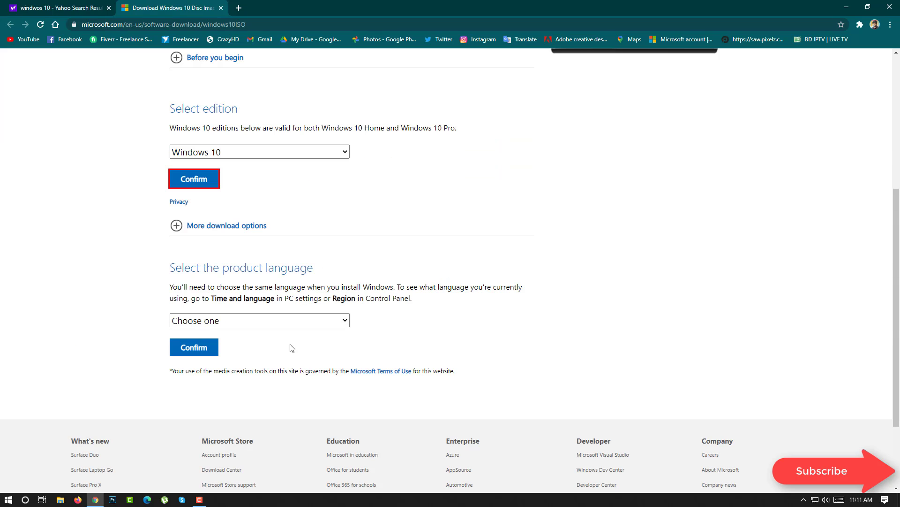
- Confirm English as the product language and start the 64-bit Windows 10 ISO download
click(250, 326)
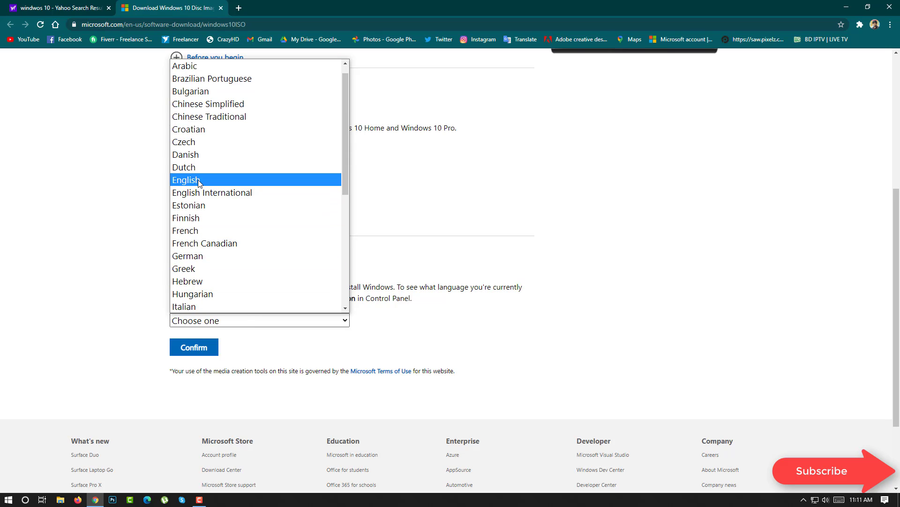
click(198, 179)
click(202, 348)
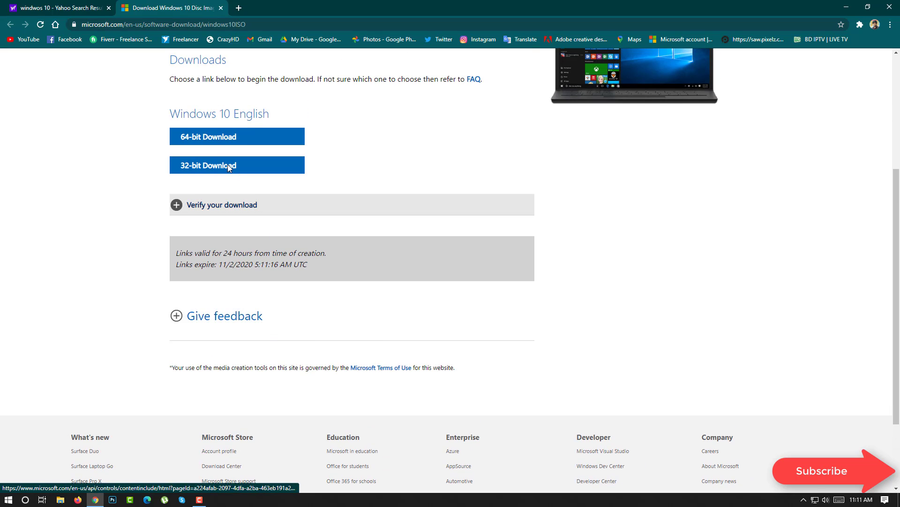
click(218, 145)
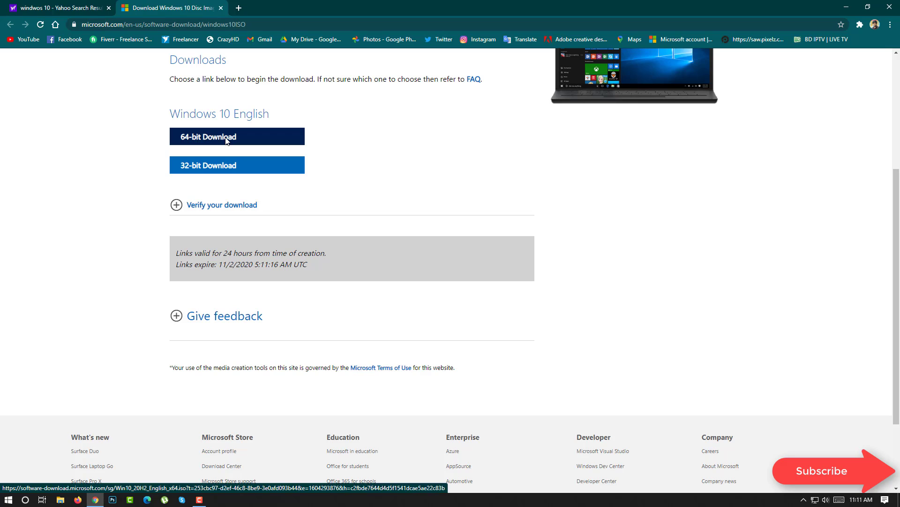
click(224, 141)
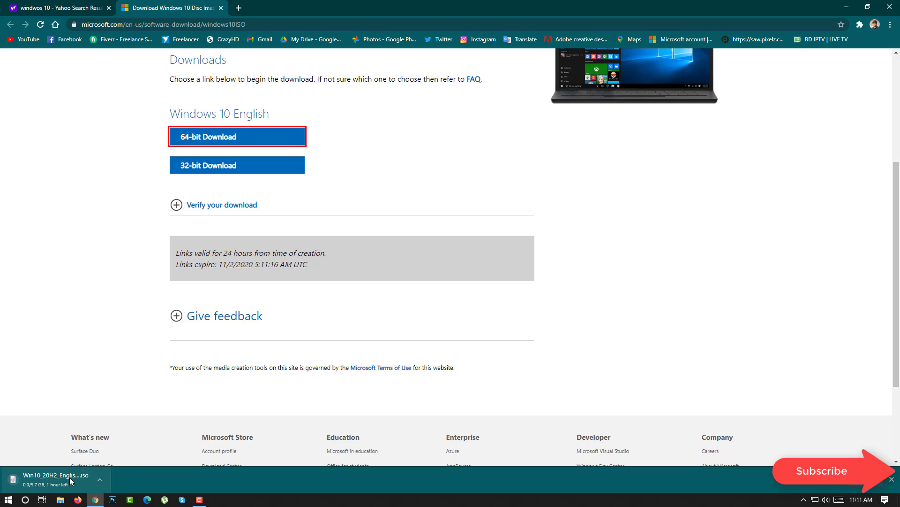
- Cancel the running download of the Windows 10 20H2 English ISO file
click(70, 481)
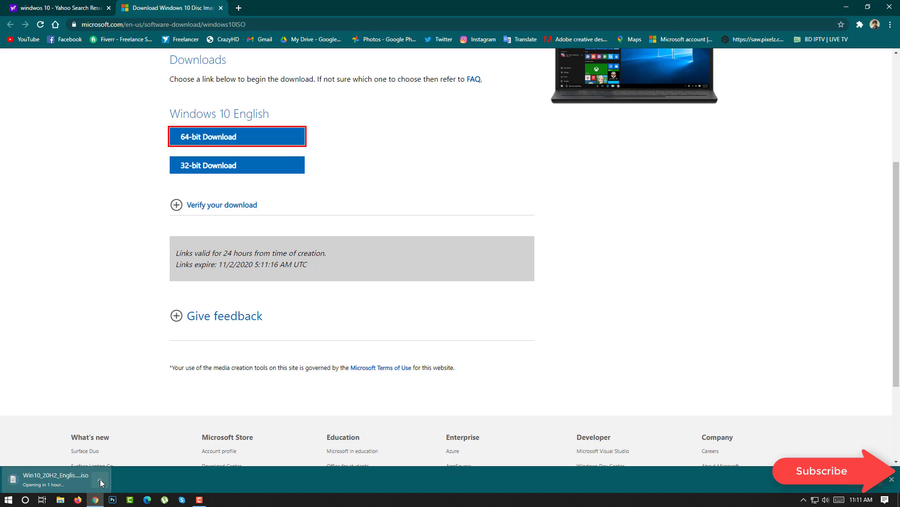
click(101, 477)
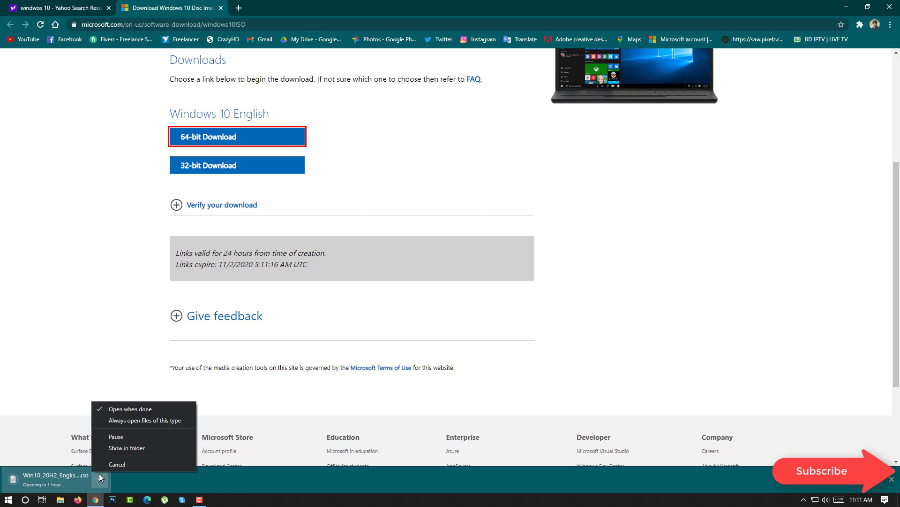
click(127, 466)
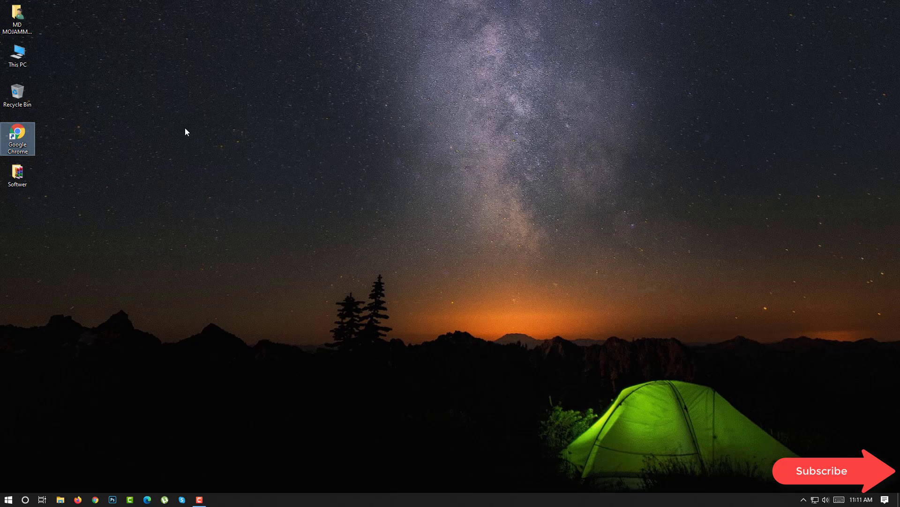
- Set the Google Chrome desktop shortcut to run in compatibility mode for Windows Vista and apply the change
right_click(24, 133)
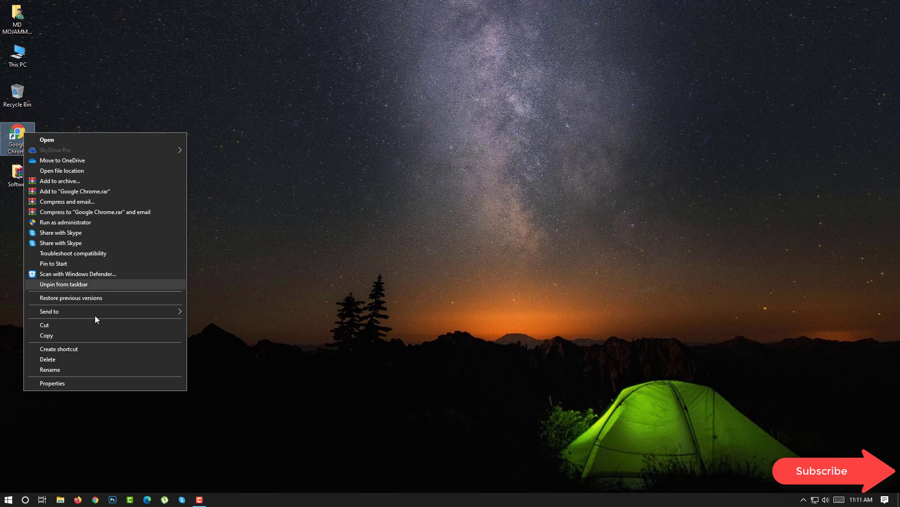
click(75, 381)
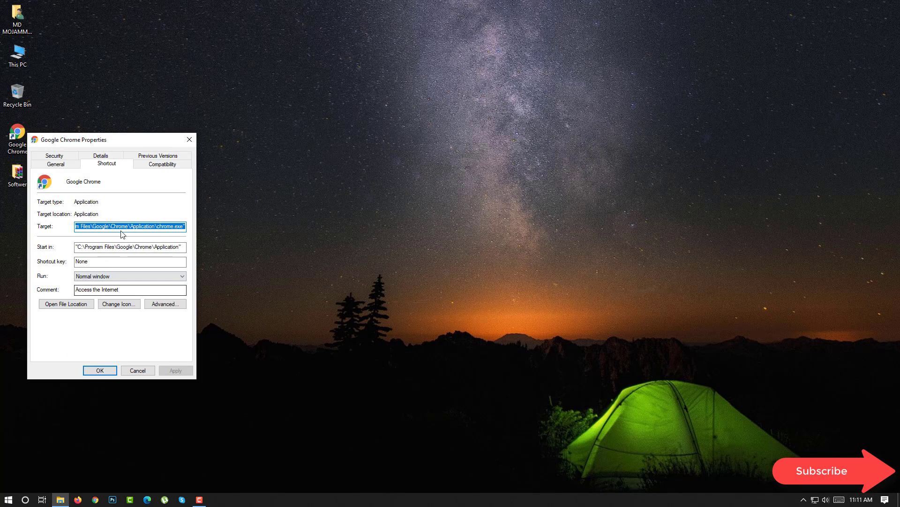
click(162, 164)
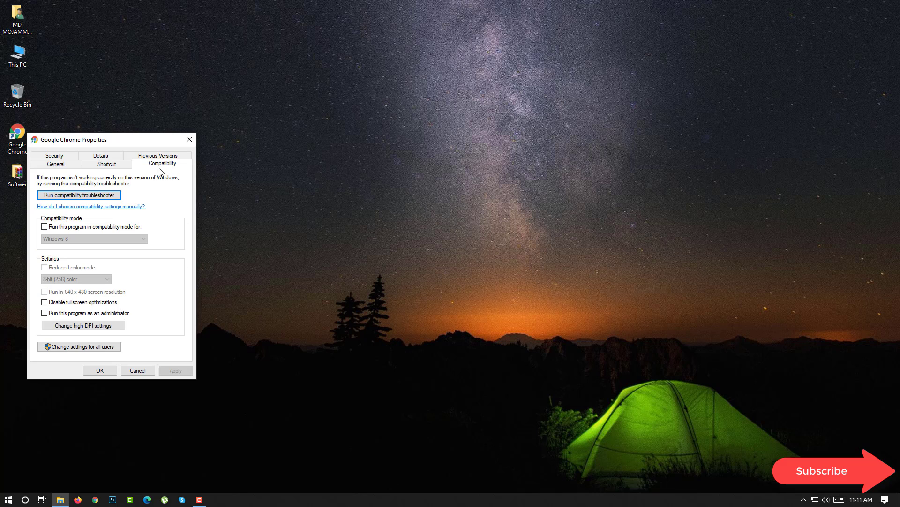
click(45, 227)
click(82, 239)
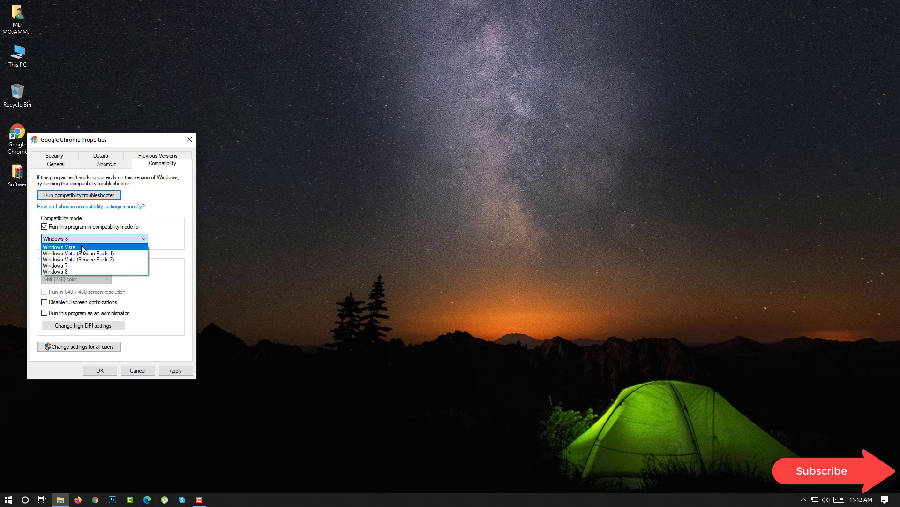
click(82, 247)
click(181, 371)
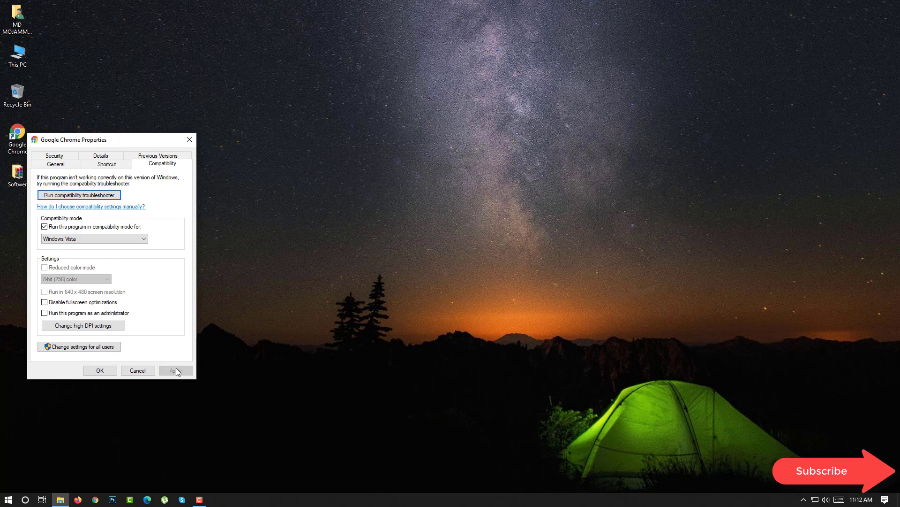
click(99, 370)
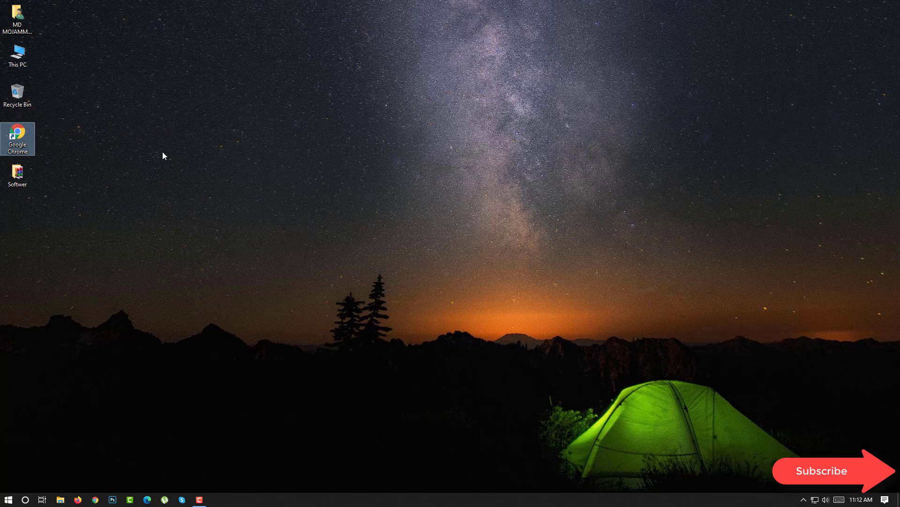
- Launch Google Chrome from its desktop shortcut, search for "windwos 10" and open Microsoft's Windows 10 download result
double_click(22, 135)
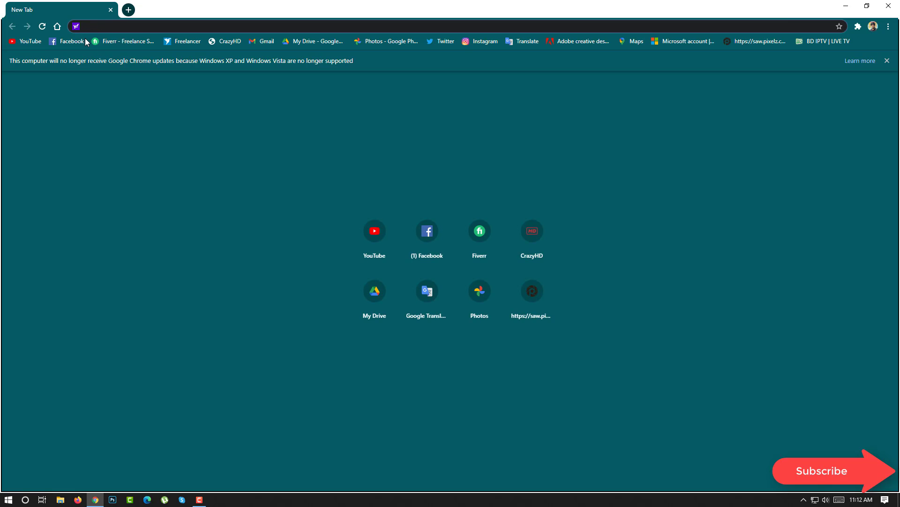
text(w)
click(113, 63)
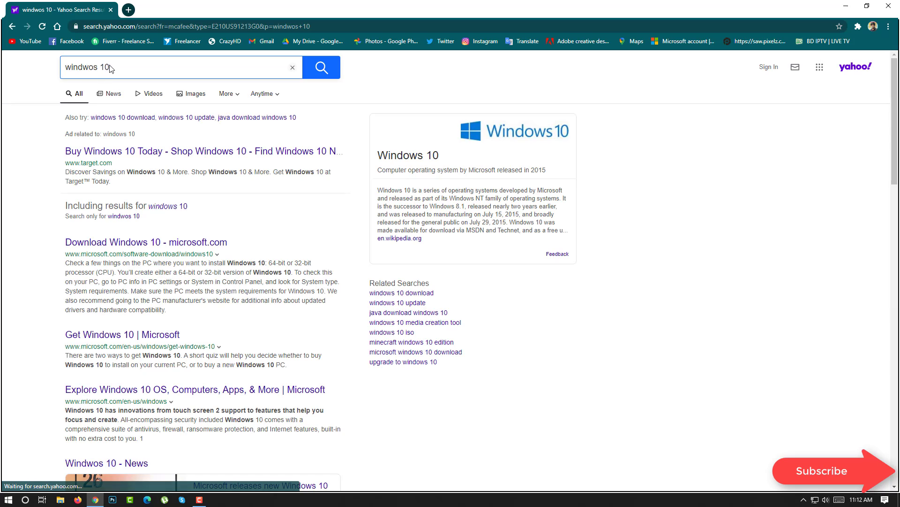
click(160, 242)
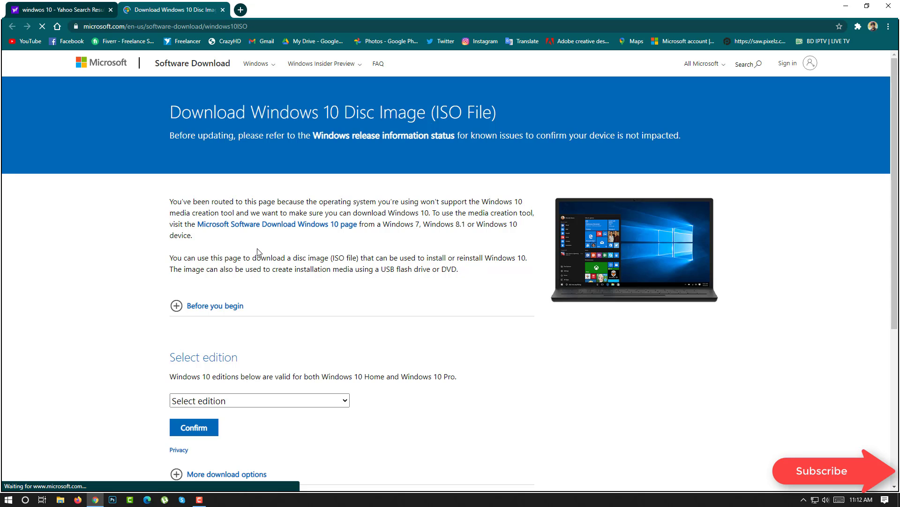
- Select the Windows 10 edition for the ISO download and confirm the choice
scroll(257, 252, down, 2)
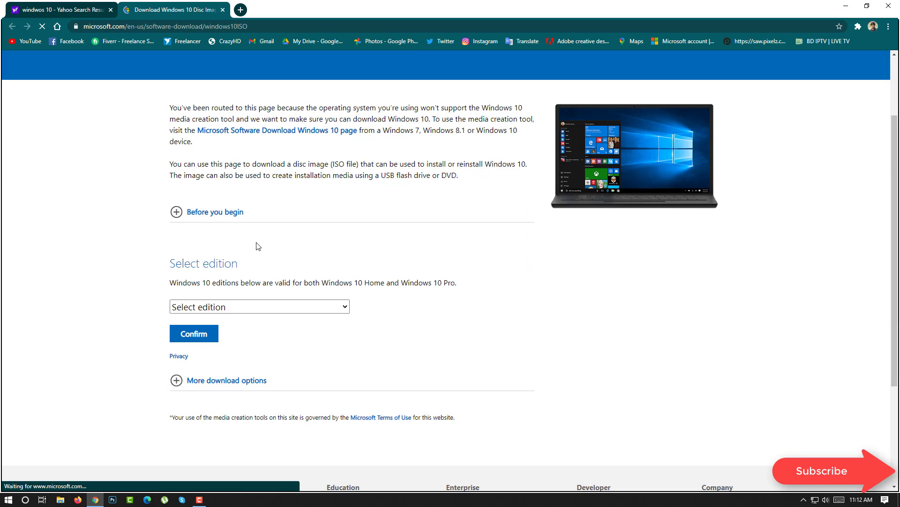
click(323, 306)
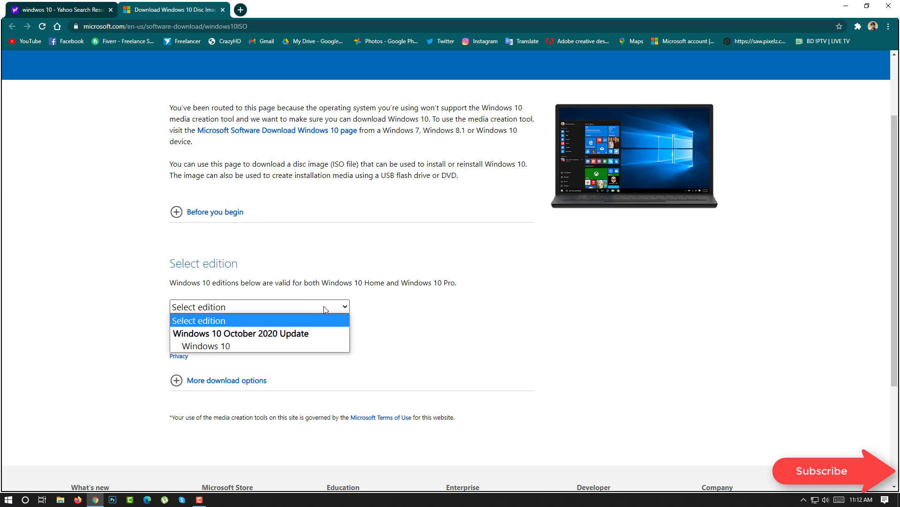
click(226, 345)
click(207, 332)
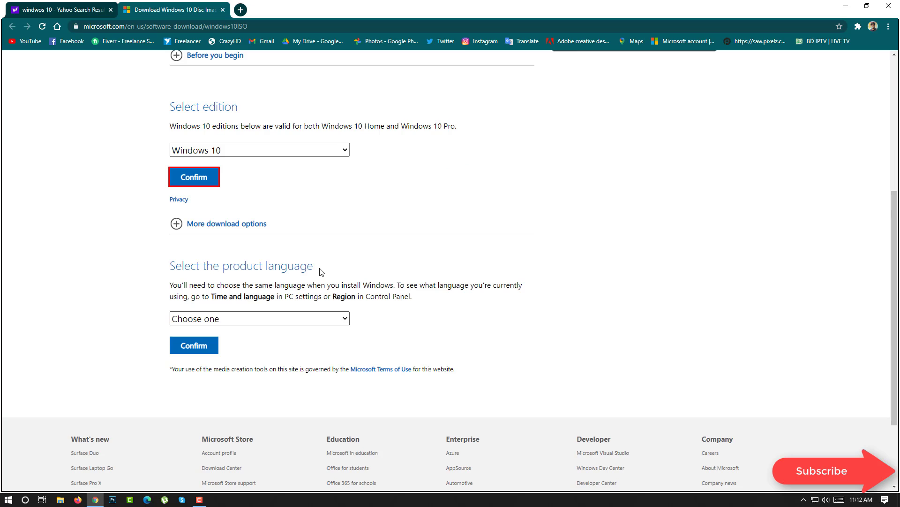
- Choose English as the product language, confirm it, and start the 64-bit Windows 10 ISO download
click(225, 321)
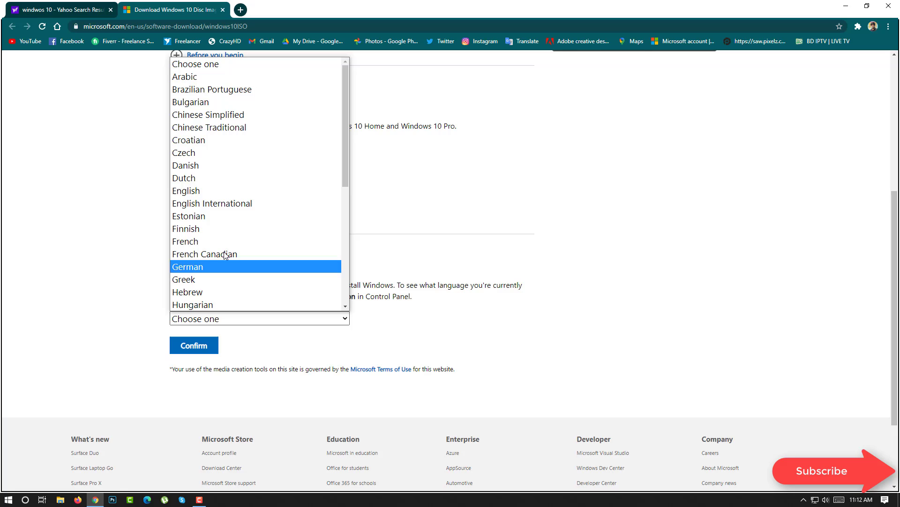
click(211, 191)
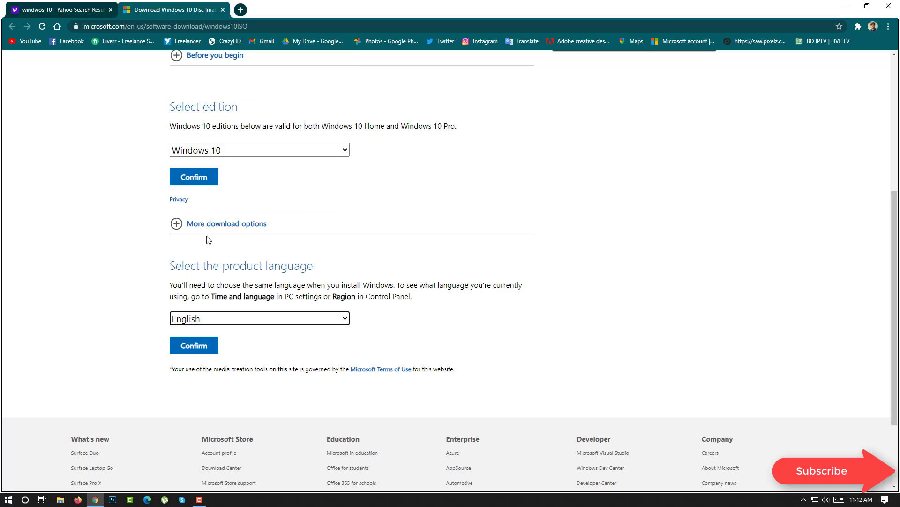
click(202, 345)
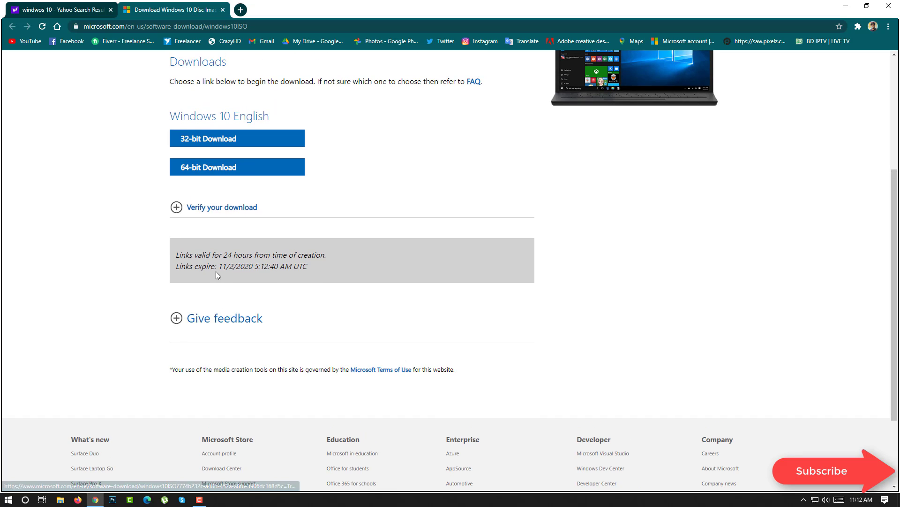
click(212, 167)
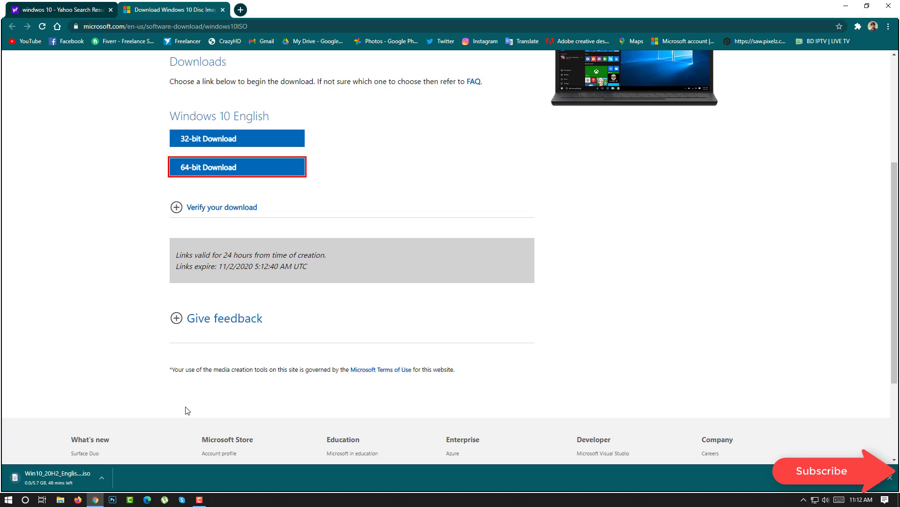
- Cancel the running Windows 10 20H2 English ISO download and minimize the browser window
click(106, 476)
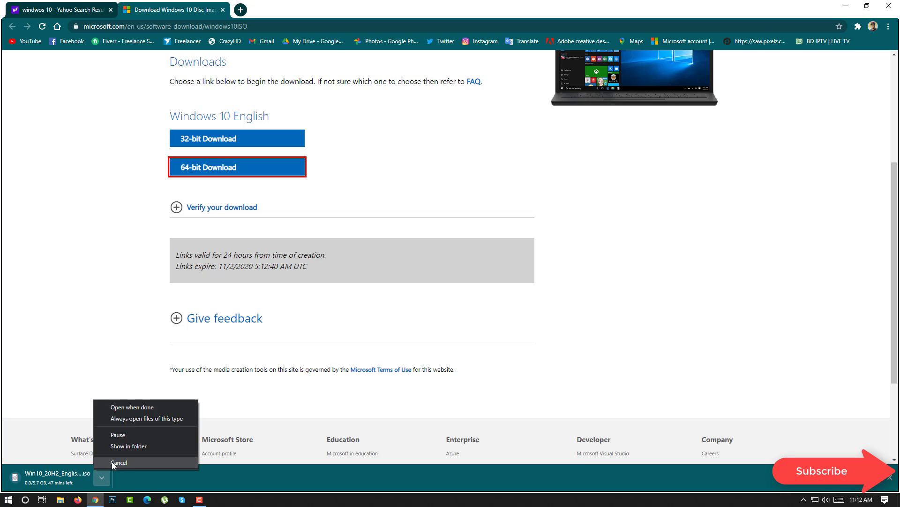
click(112, 462)
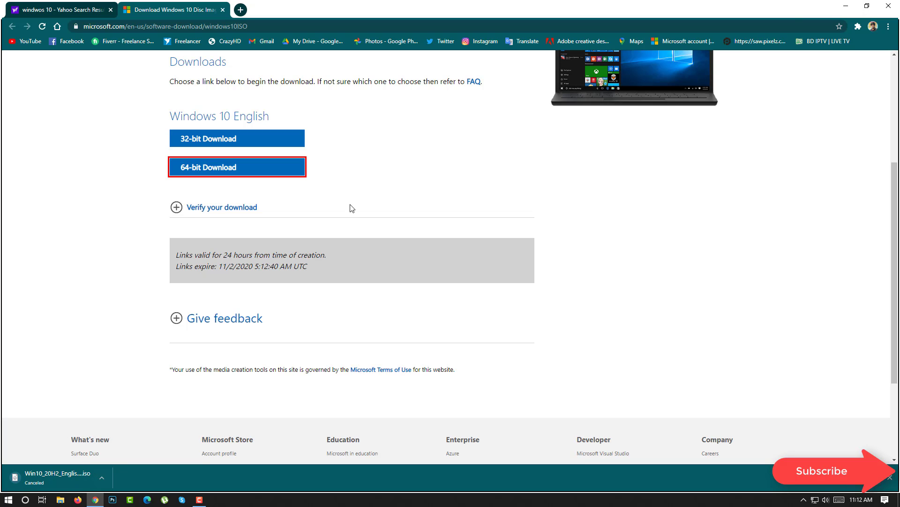
click(846, 5)
right_click(264, 149)
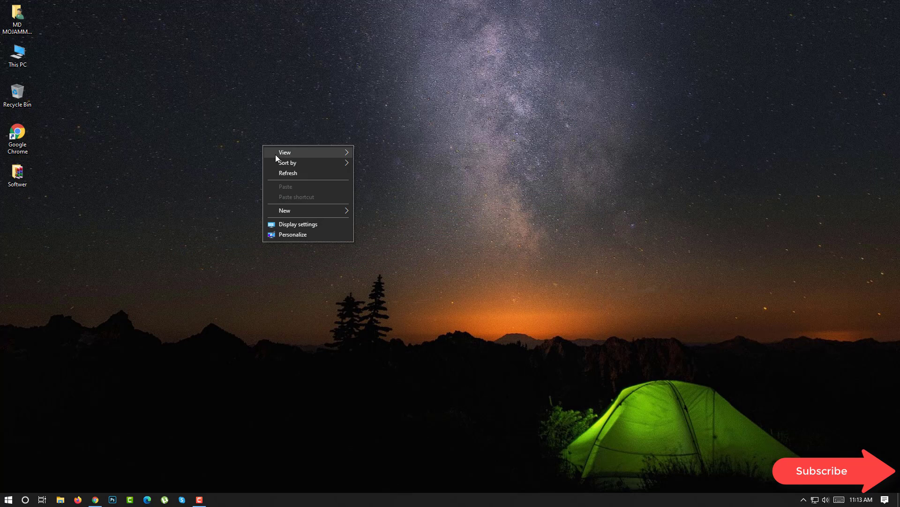
click(290, 175)
right_click(290, 173)
click(321, 204)
right_click(319, 199)
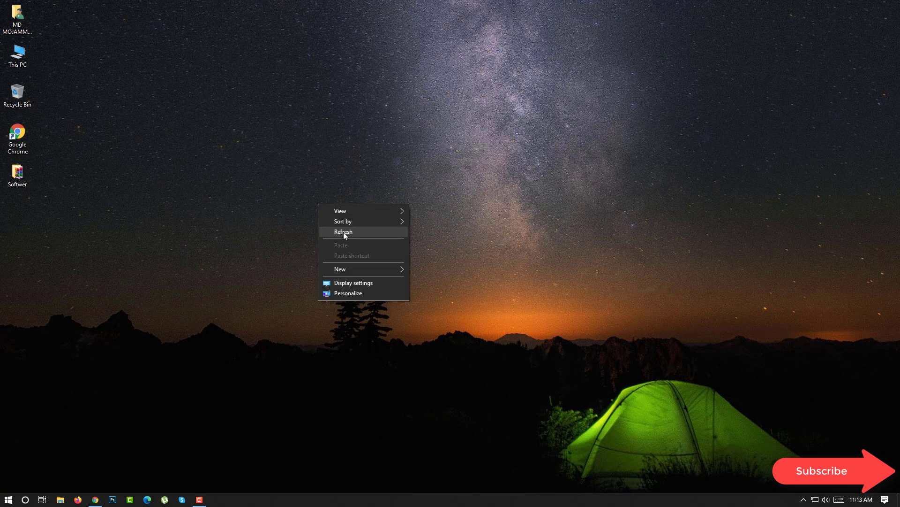